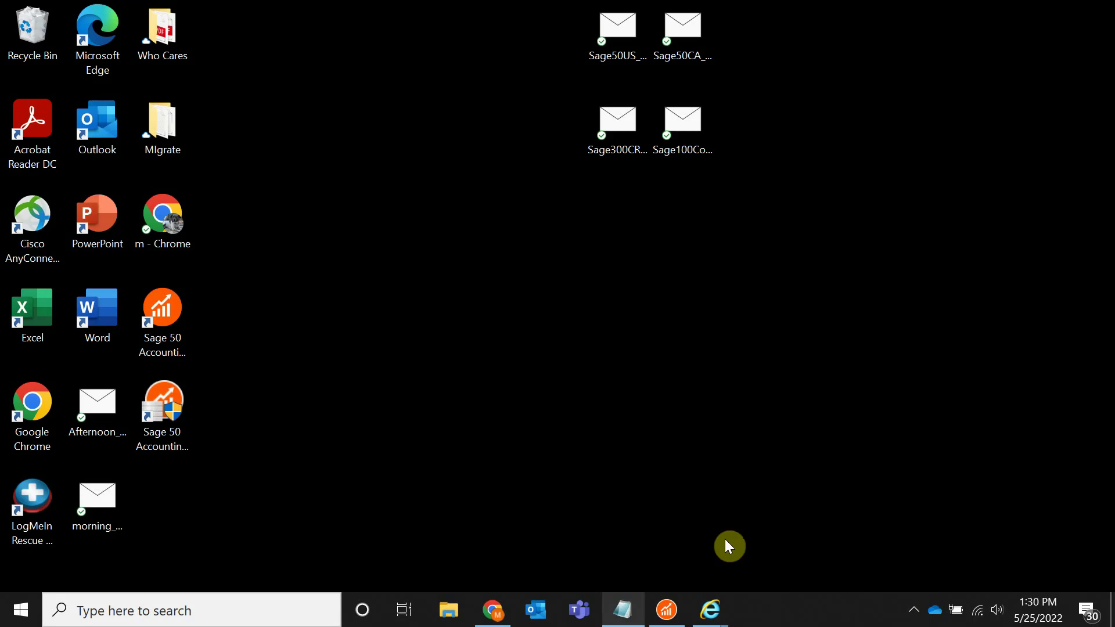
Step: Bring up Employee Defaults via Maintain > Default Information > Employees
{"action": "left_click", "coordinate": [680, 615]}
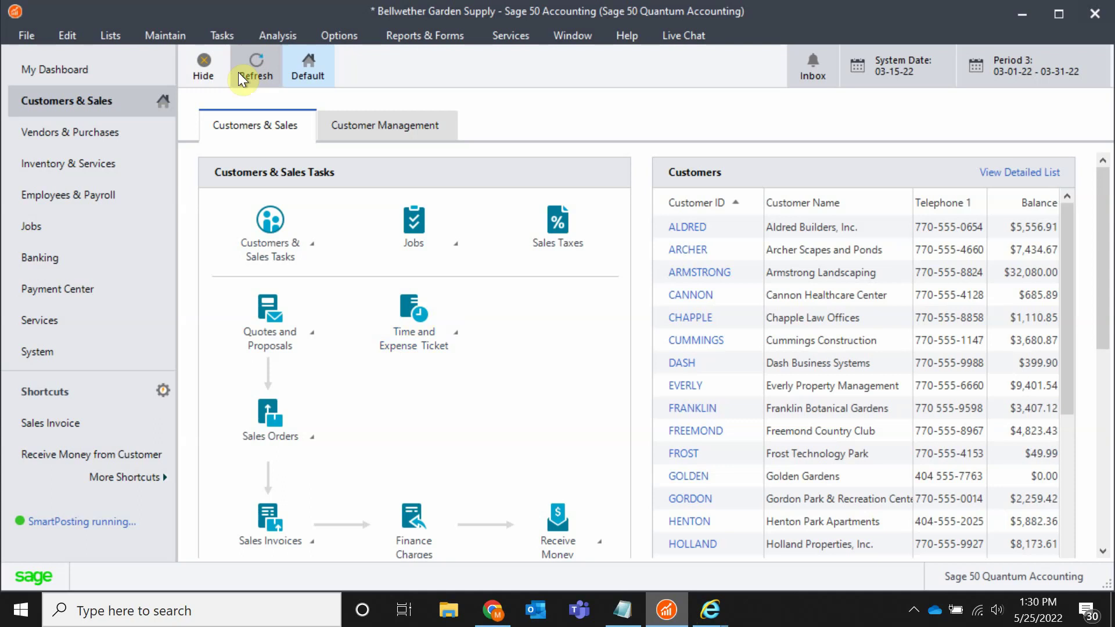
{"action": "left_click", "coordinate": [181, 32]}
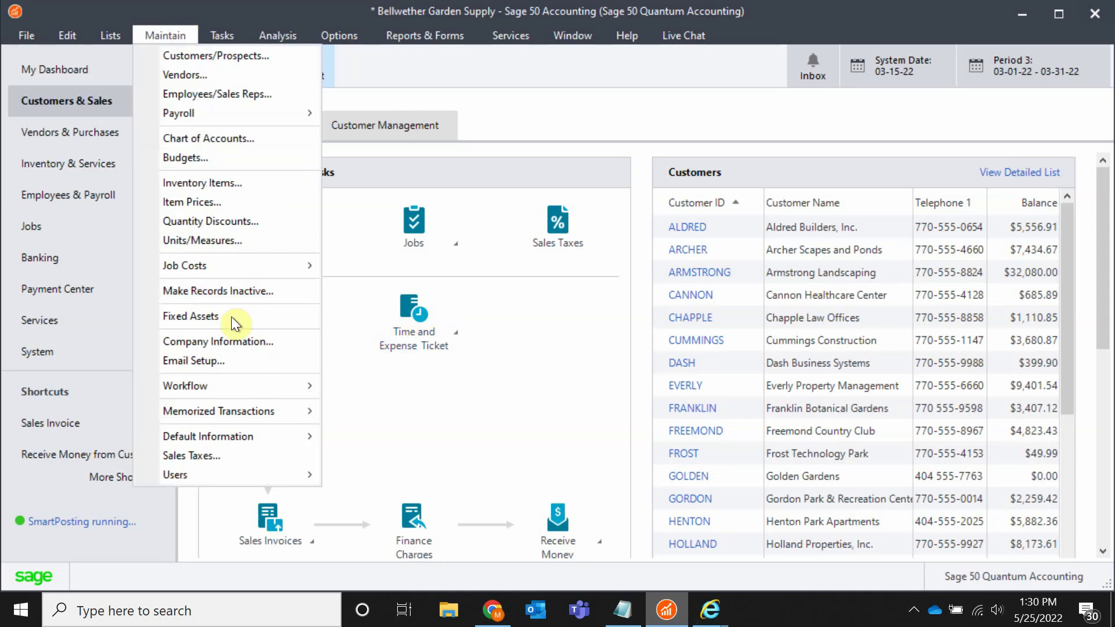
{"action": "mouse_move", "coordinate": [207, 436]}
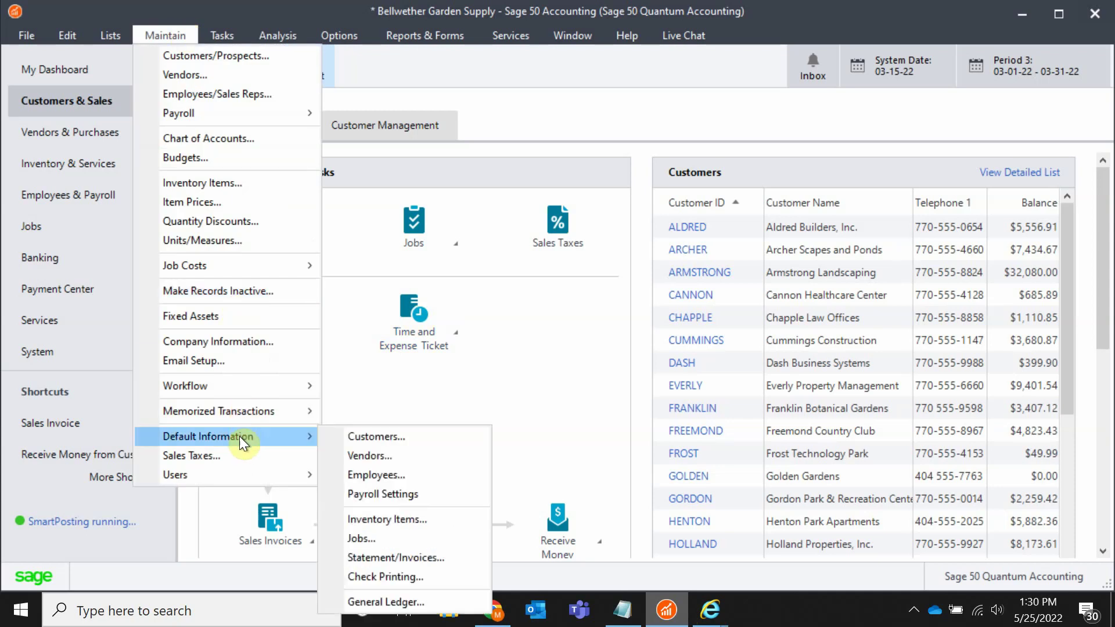
{"action": "left_click", "coordinate": [371, 474]}
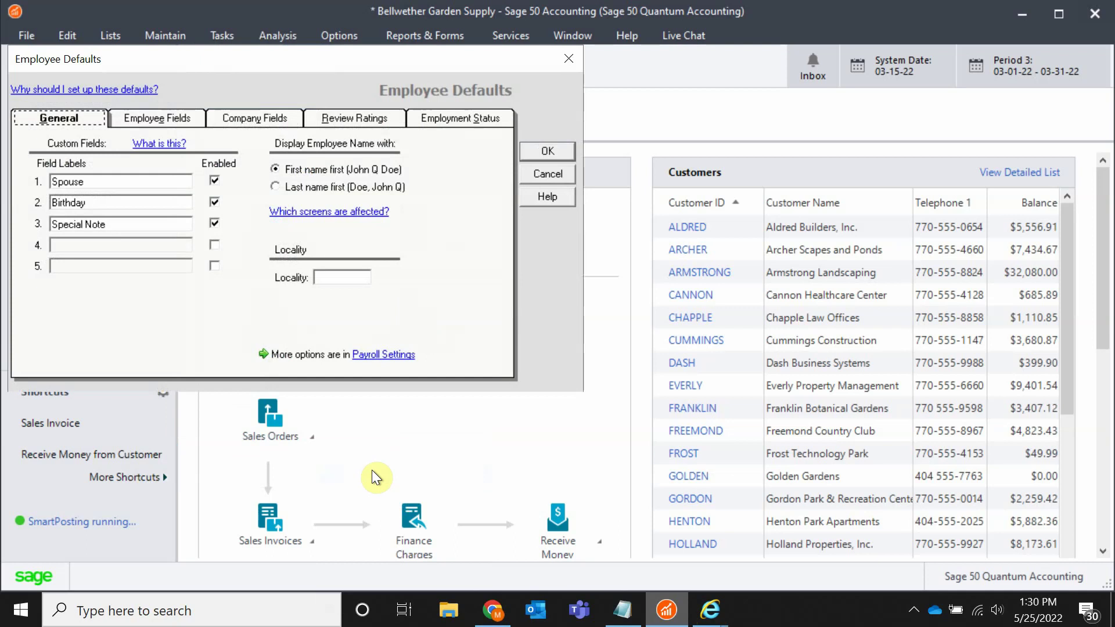
Step: Show the Employee Fields grid and open Adjust for the Soc_Sec field
{"action": "left_click", "coordinate": [158, 125]}
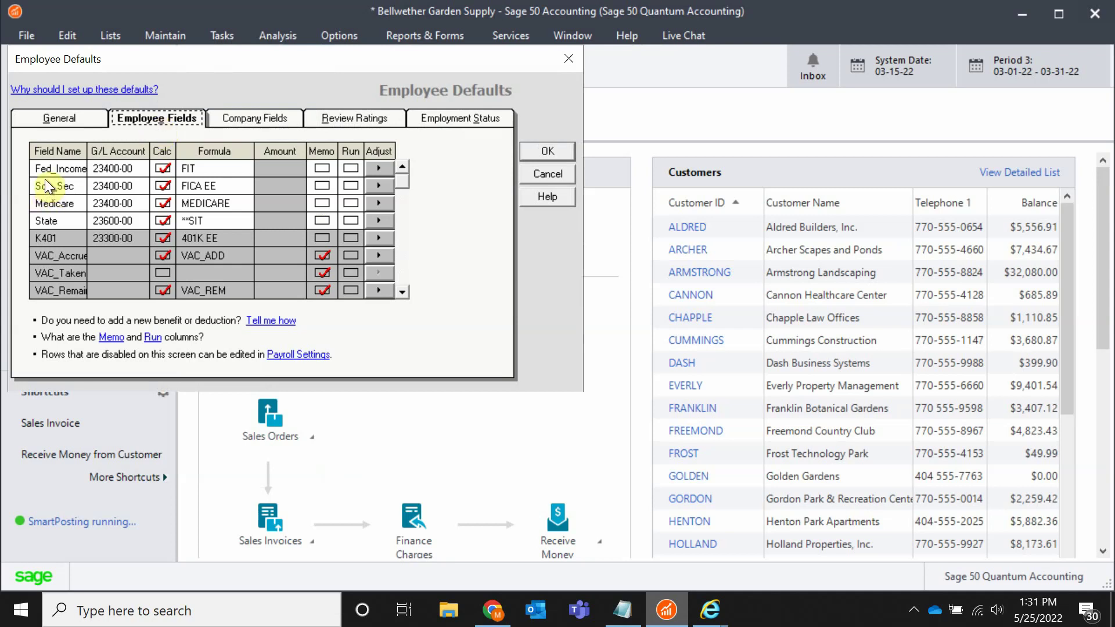
{"action": "left_click", "coordinate": [381, 187]}
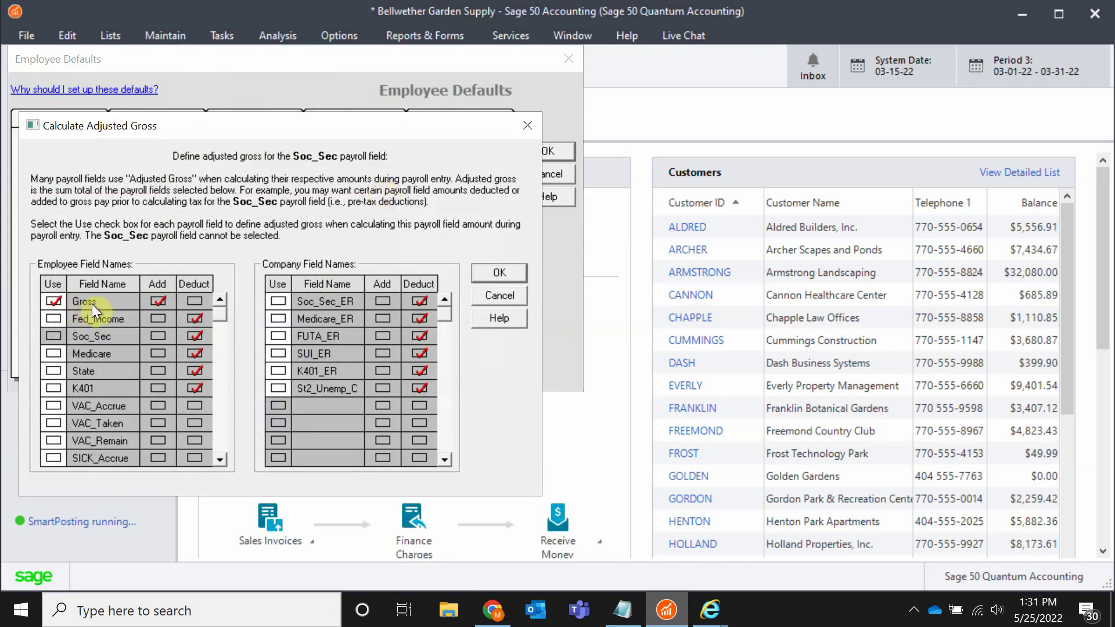
Step: Mark Medical and Dental as used in Soc_Sec's adjusted gross and accept the calculation
{"action": "left_click", "coordinate": [222, 461]}
{"action": "left_click", "coordinate": [222, 461]}
{"action": "left_click", "coordinate": [222, 461]}
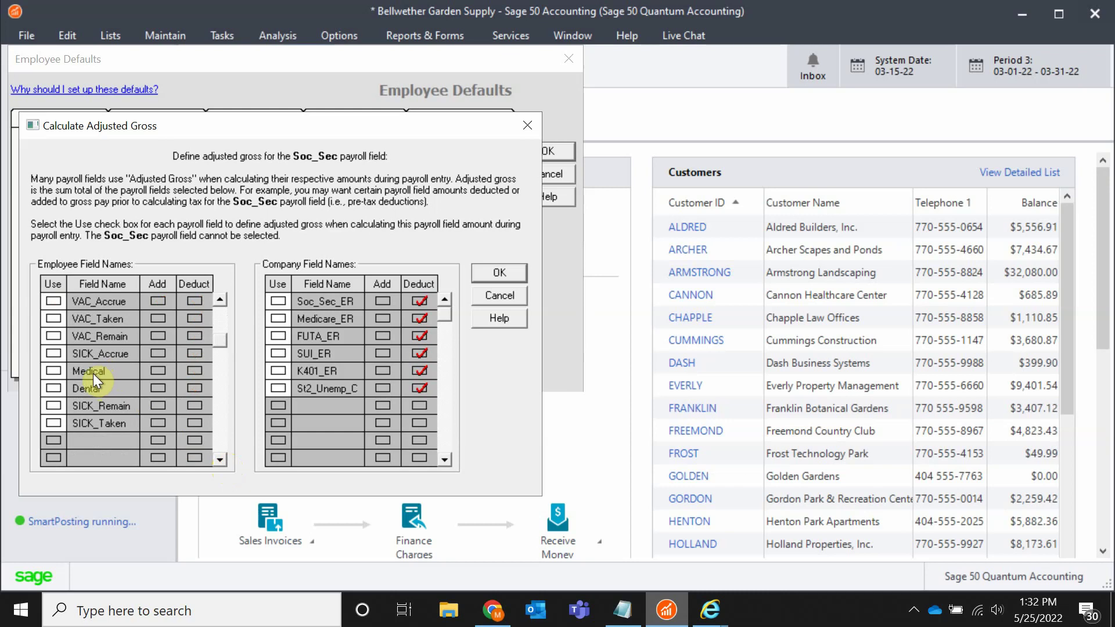
{"action": "left_click", "coordinate": [53, 371]}
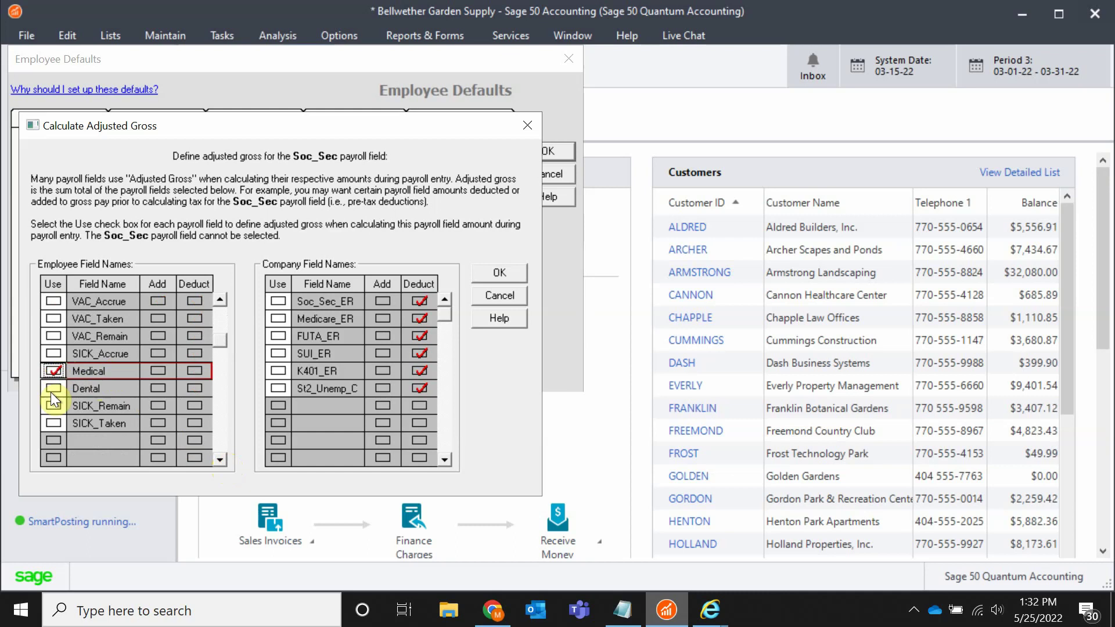
{"action": "left_click", "coordinate": [51, 392]}
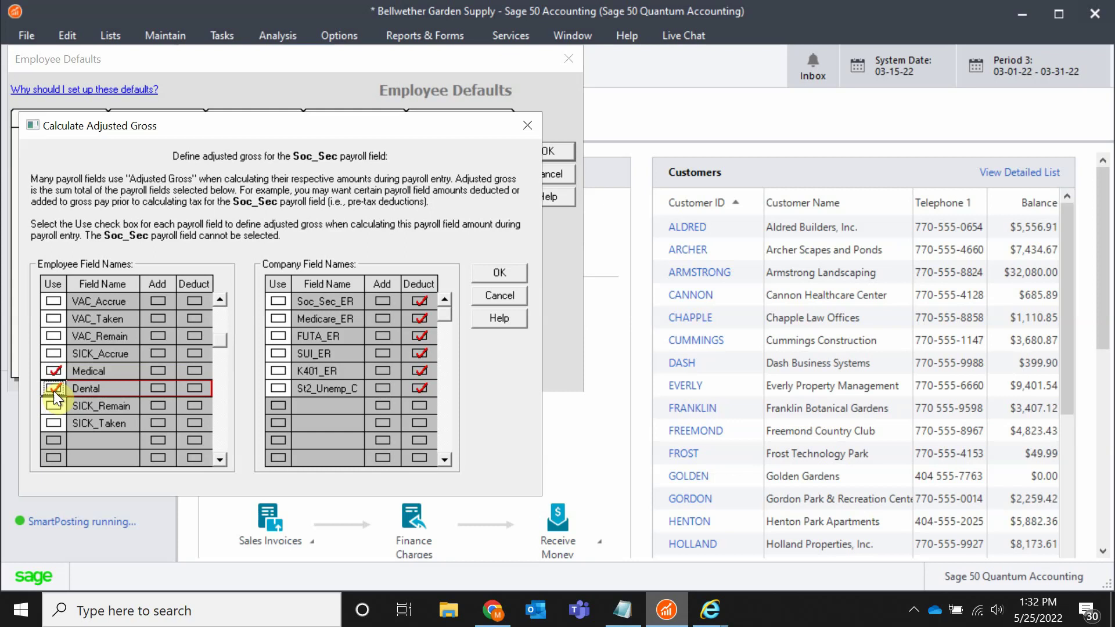
{"action": "left_click", "coordinate": [487, 271]}
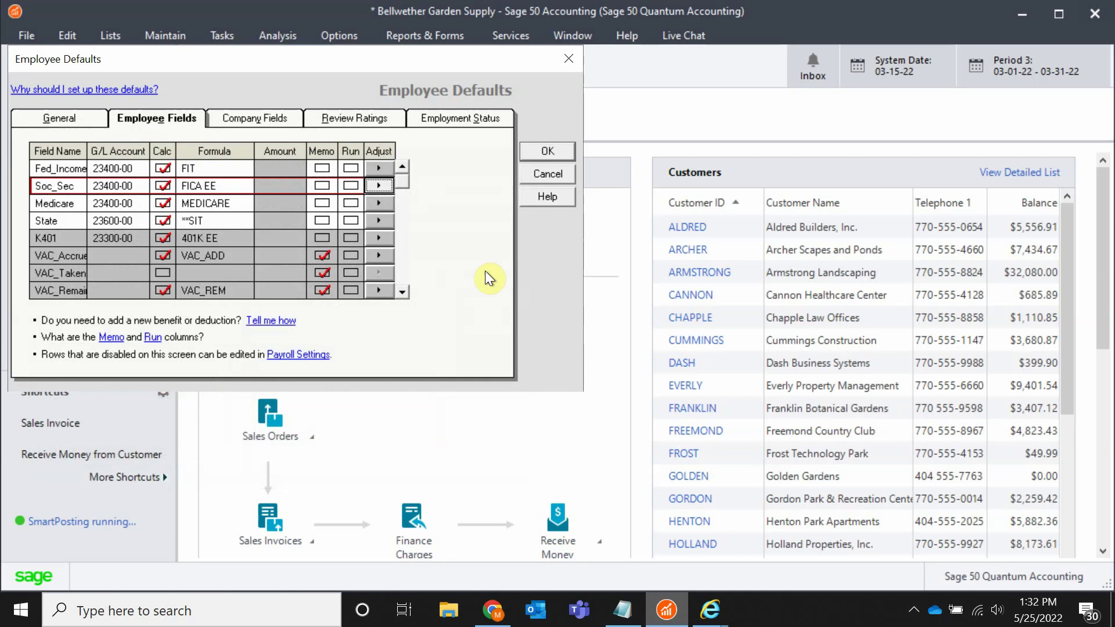
Step: In Medicare's adjusted gross calculation, mark Medical and Dental as used
{"action": "left_click", "coordinate": [65, 203]}
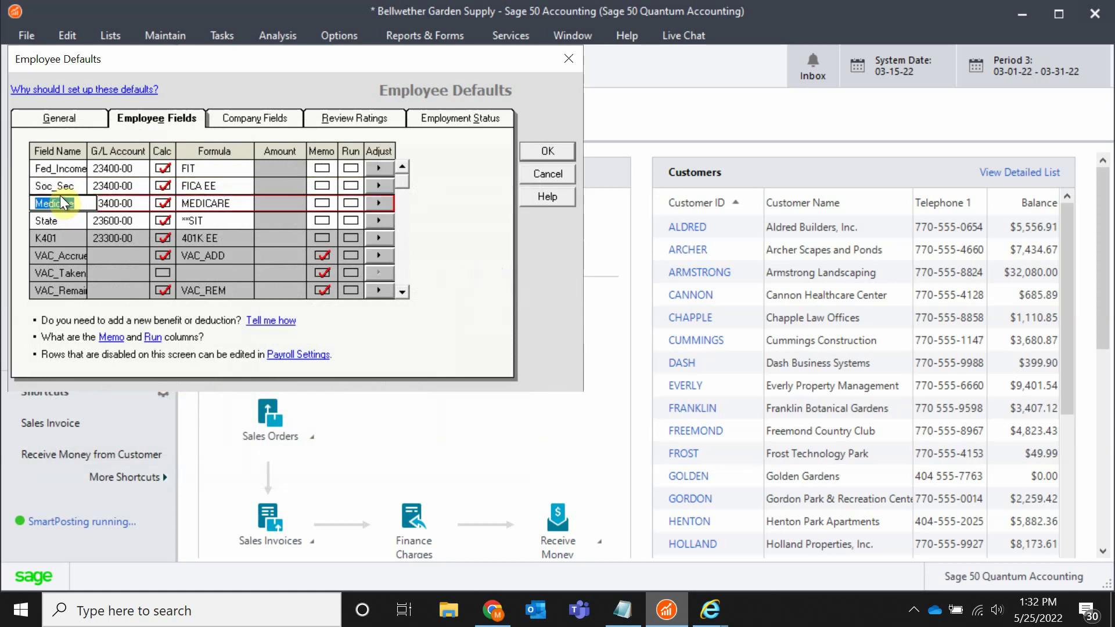
{"action": "left_click", "coordinate": [65, 204]}
{"action": "left_click", "coordinate": [386, 202]}
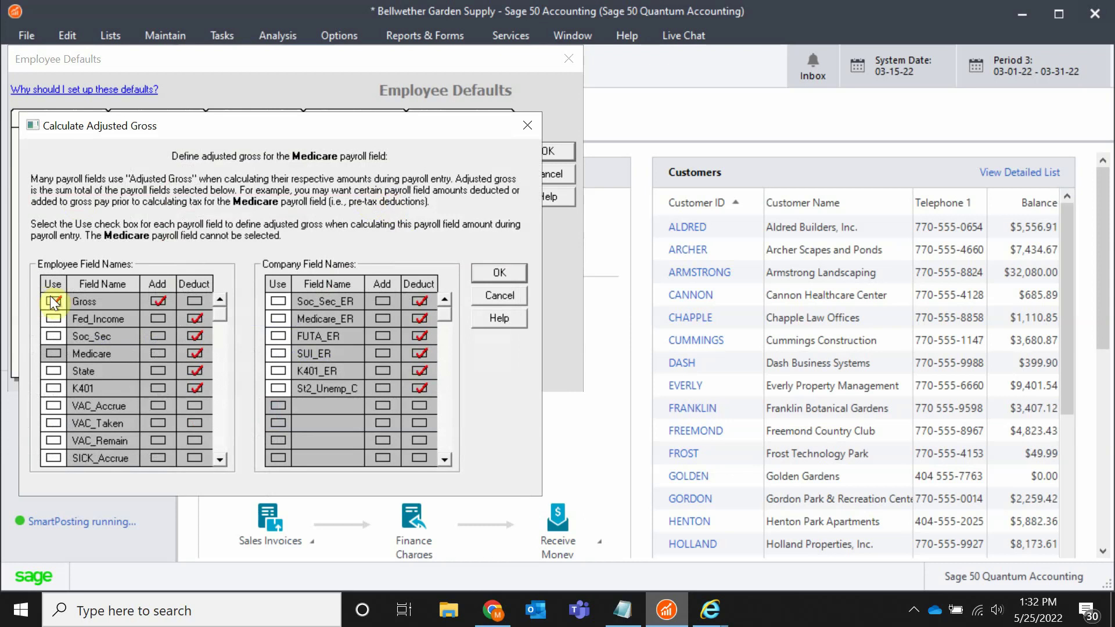
{"action": "left_click", "coordinate": [219, 461]}
{"action": "left_click", "coordinate": [219, 460]}
{"action": "left_click", "coordinate": [218, 460]}
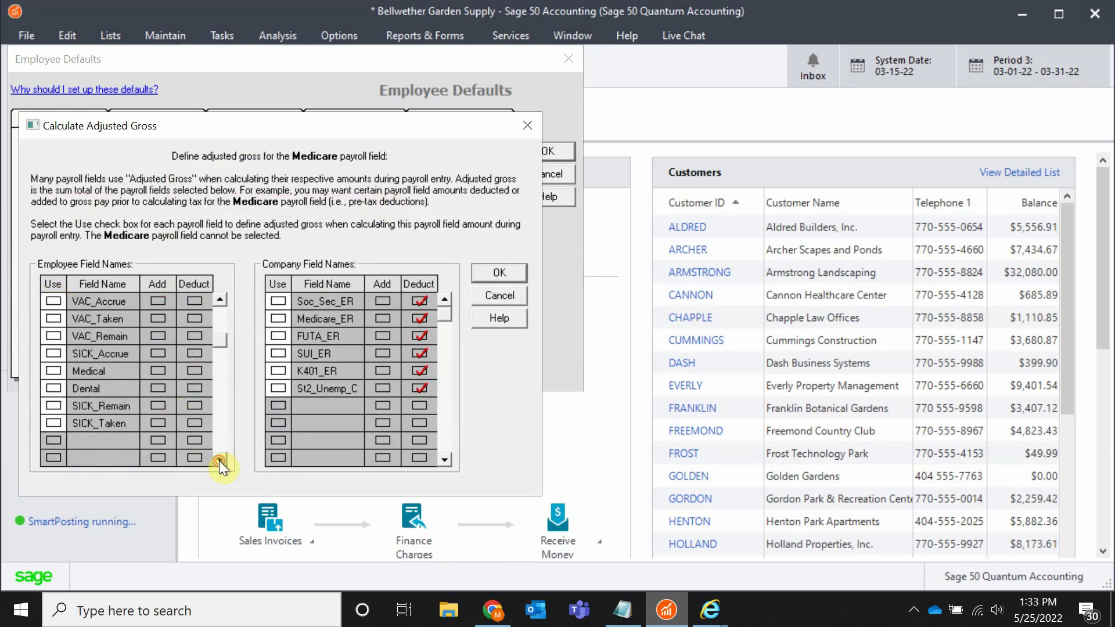
{"action": "left_click", "coordinate": [54, 372]}
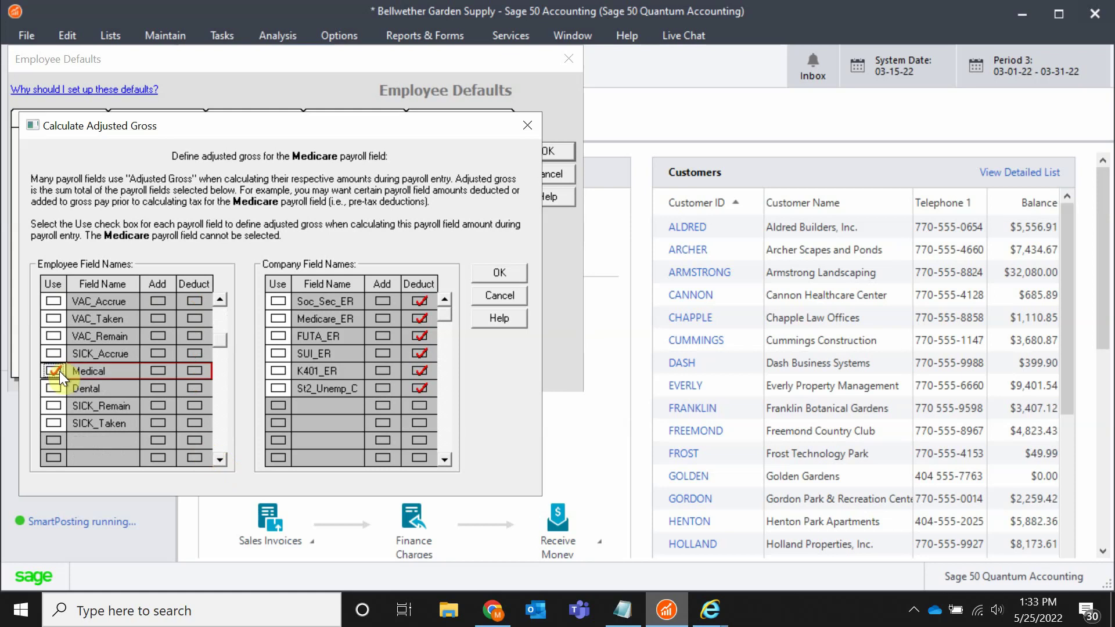
{"action": "left_click", "coordinate": [59, 389]}
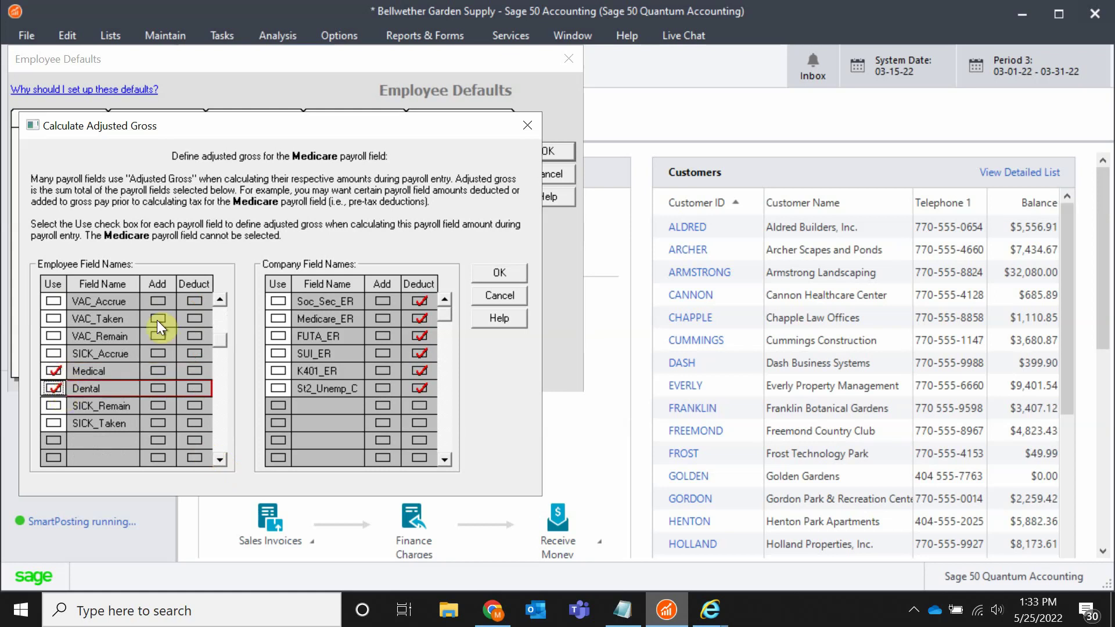
Step: Also mark K401 as used, accept Medicare's adjusted gross and confirm the update
{"action": "left_click", "coordinate": [219, 297]}
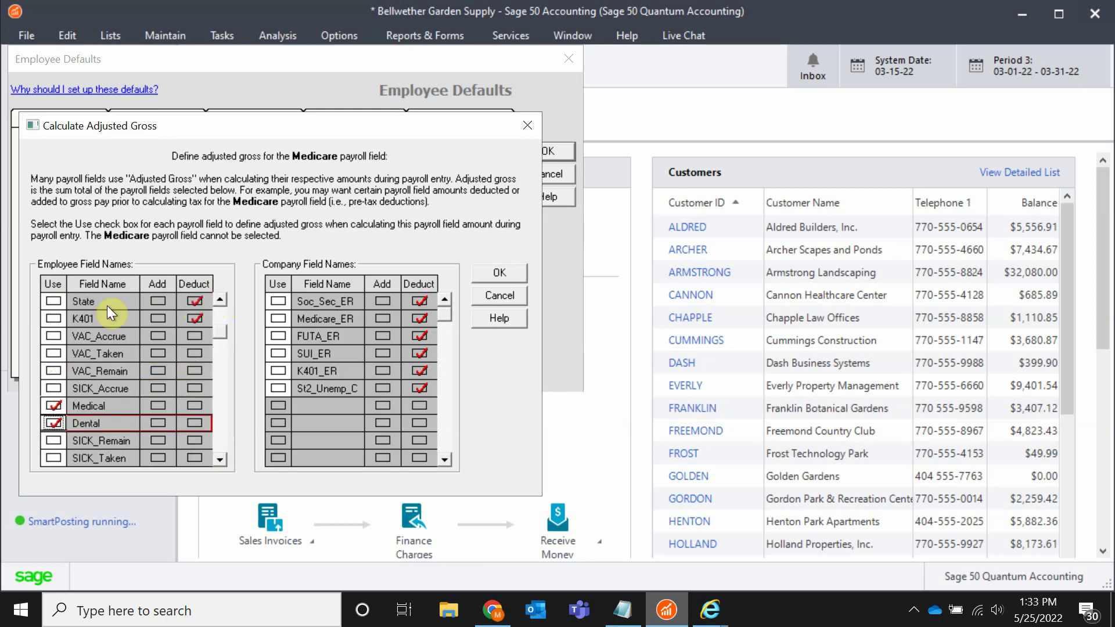
{"action": "left_click", "coordinate": [55, 320]}
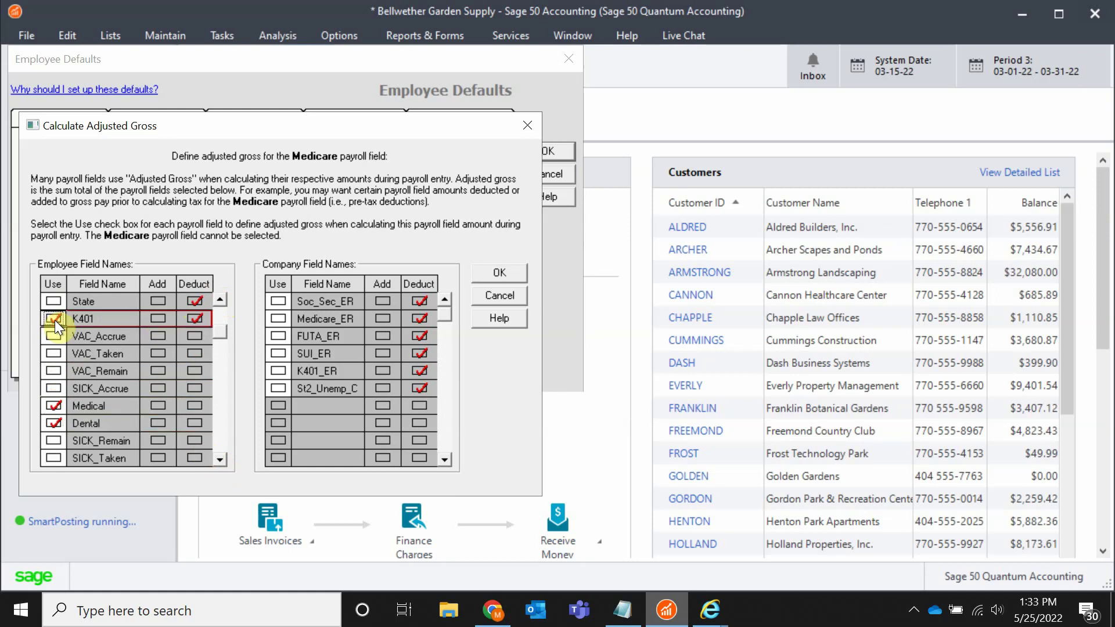
{"action": "left_click", "coordinate": [492, 274]}
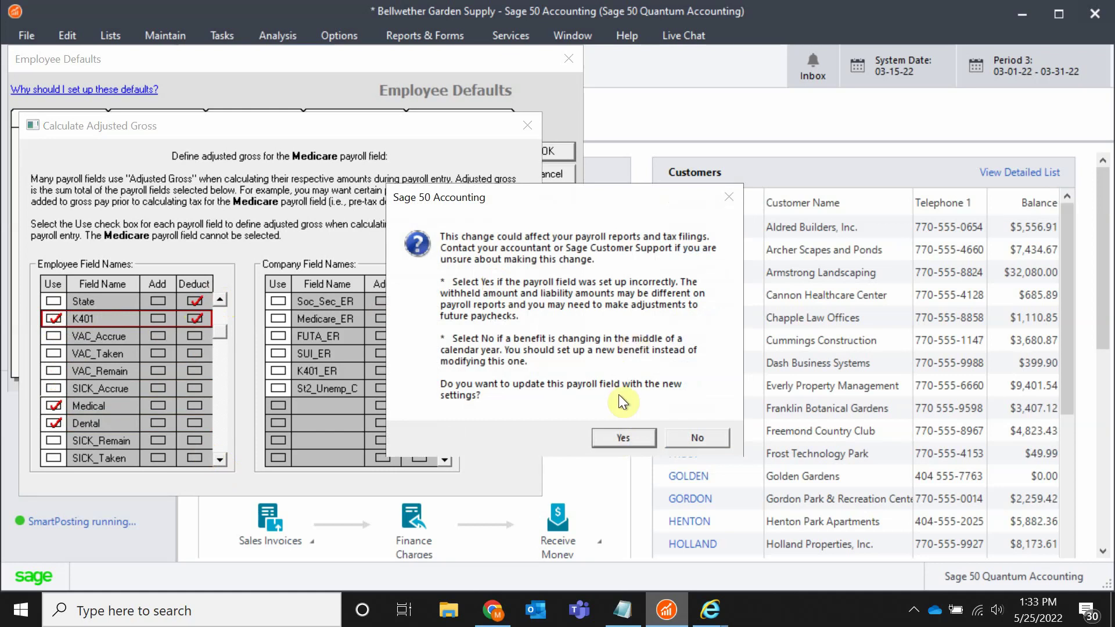
{"action": "left_click", "coordinate": [613, 439]}
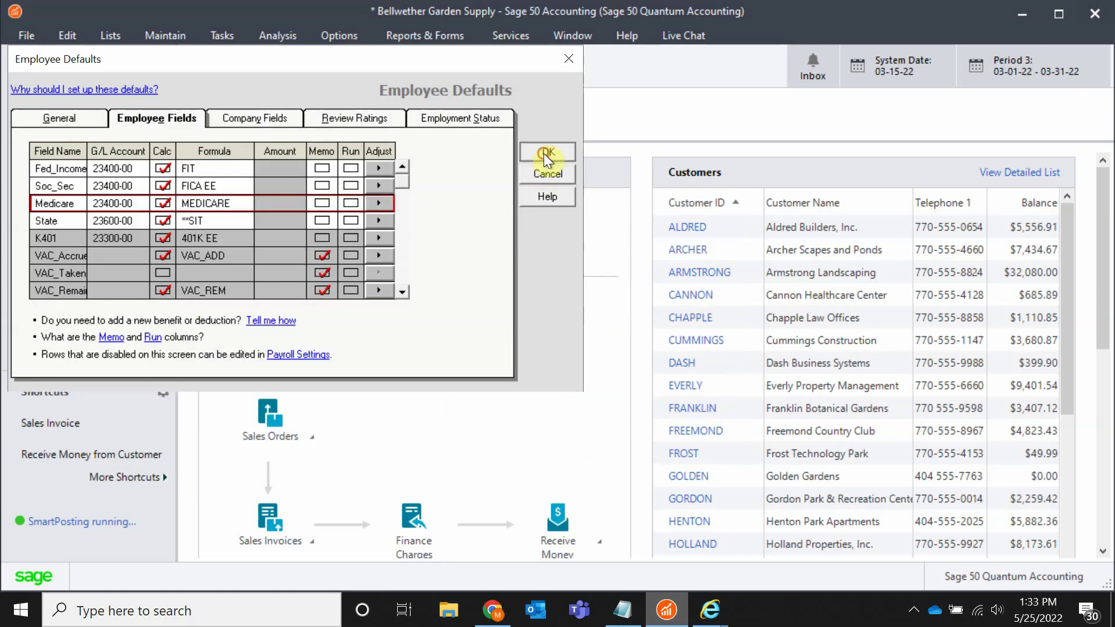
Step: Save the employee defaults and reopen them for the Company Fields
{"action": "left_click", "coordinate": [543, 153]}
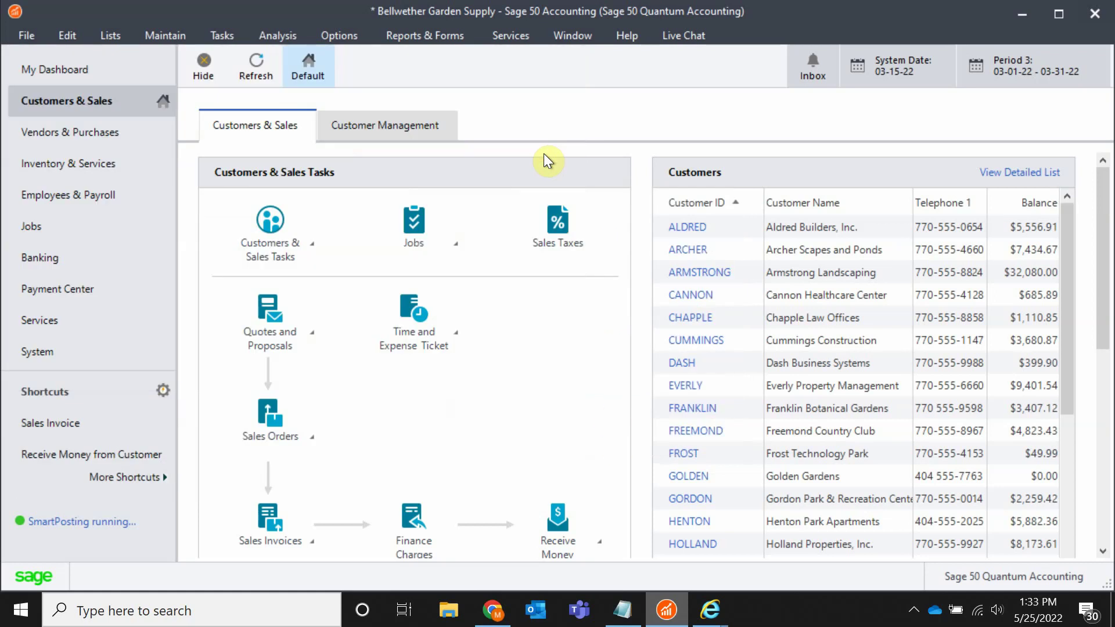
{"action": "left_click", "coordinate": [154, 39]}
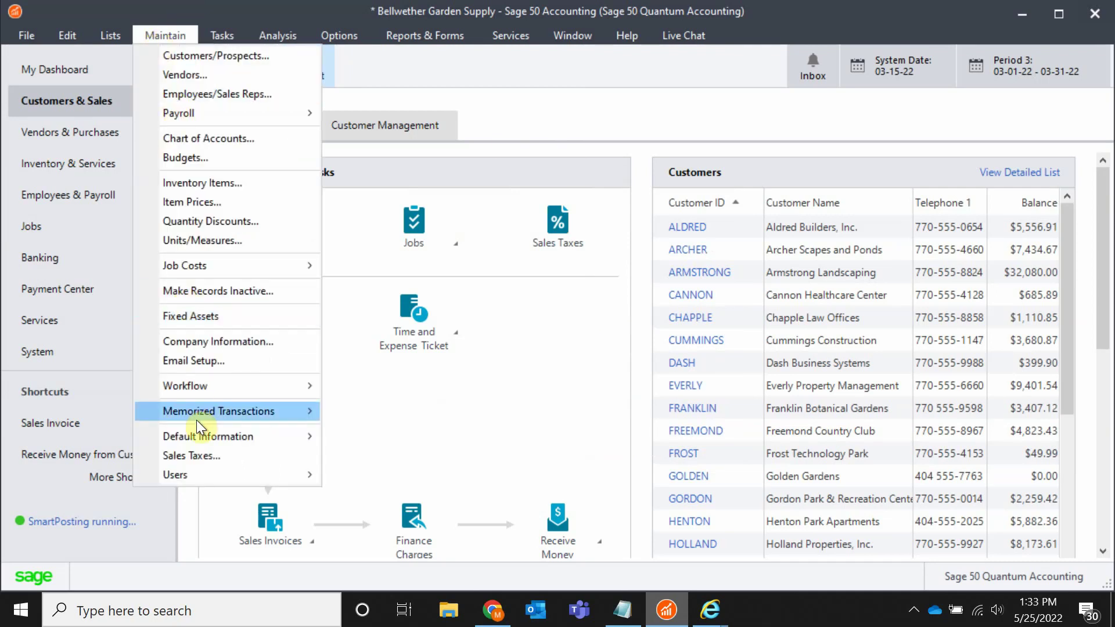
{"action": "mouse_move", "coordinate": [208, 436]}
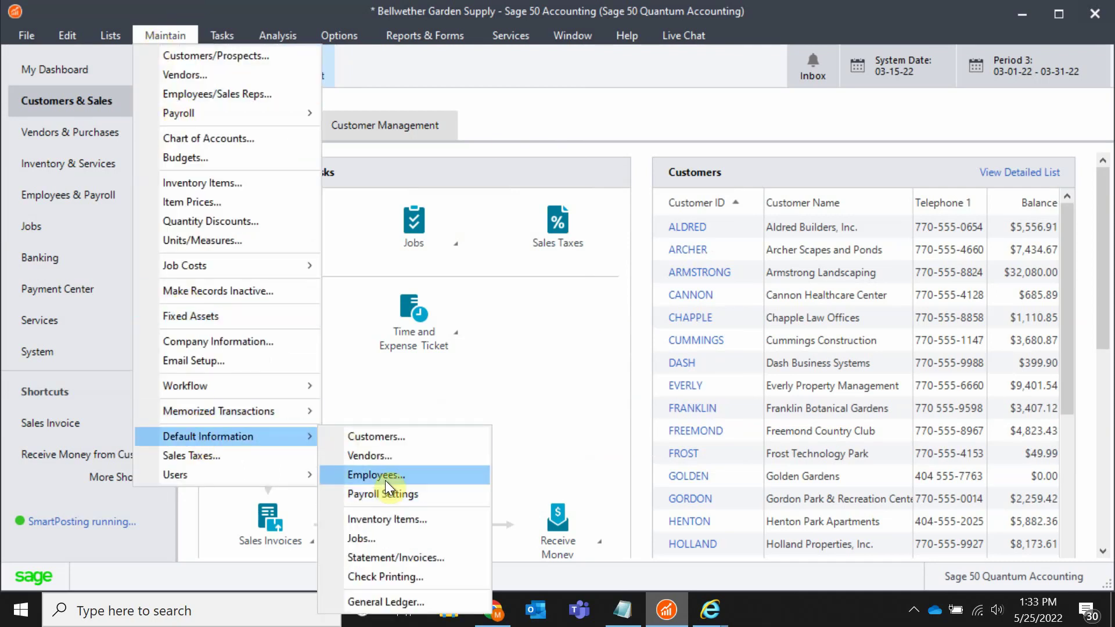
{"action": "left_click", "coordinate": [385, 480]}
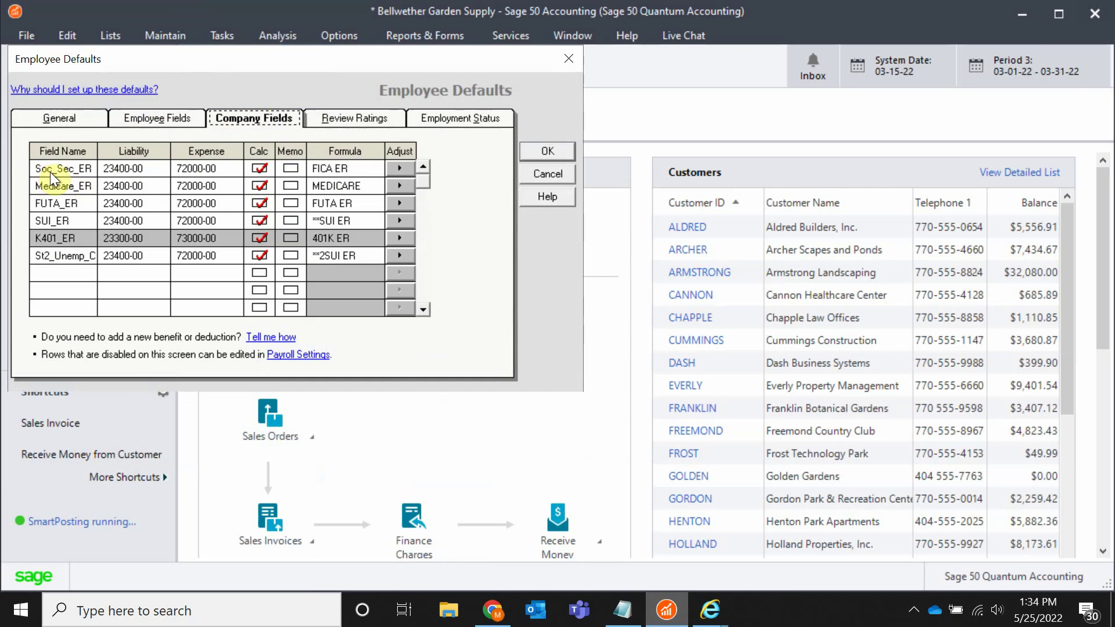
Step: Mark Medical as used in Soc_Sec_ER's adjusted gross and accept the calculation
{"action": "left_click", "coordinate": [396, 163]}
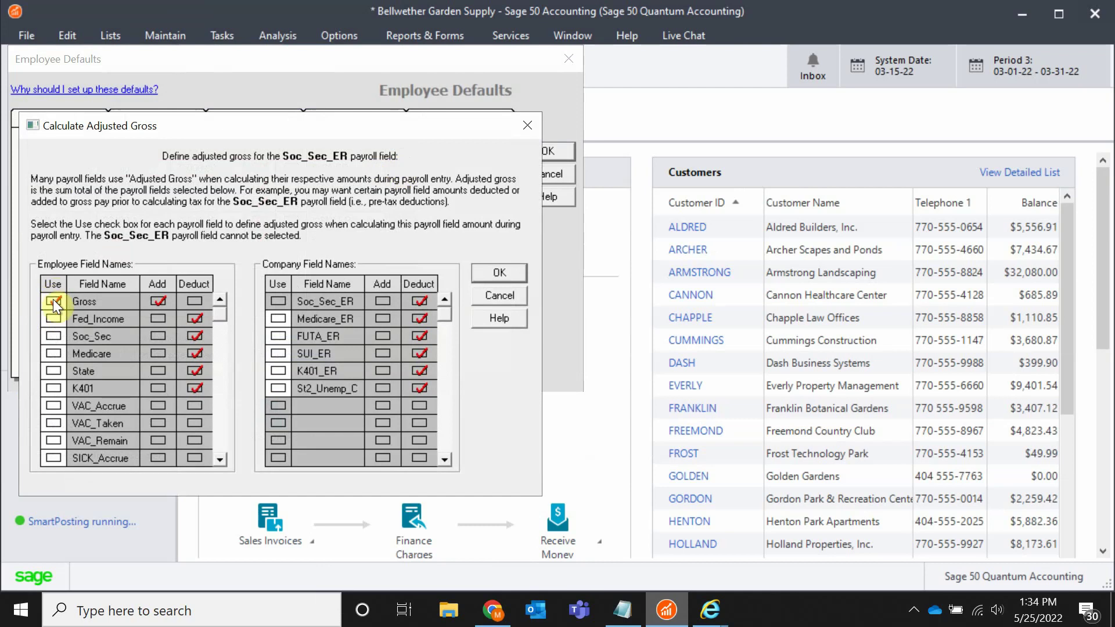
{"action": "left_click", "coordinate": [218, 457]}
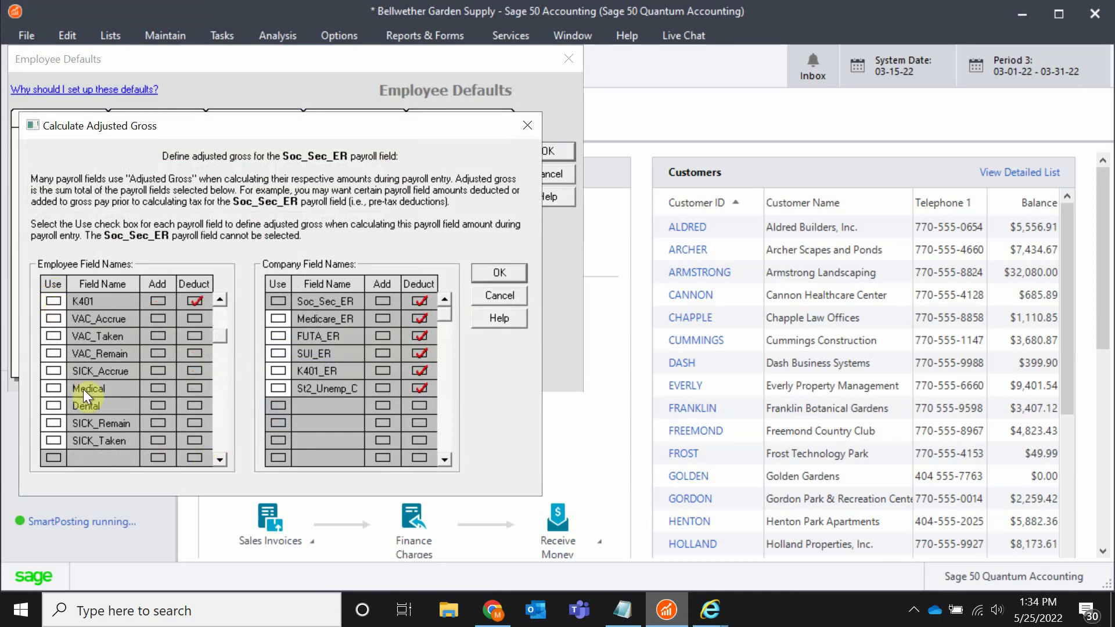
{"action": "left_click", "coordinate": [51, 388]}
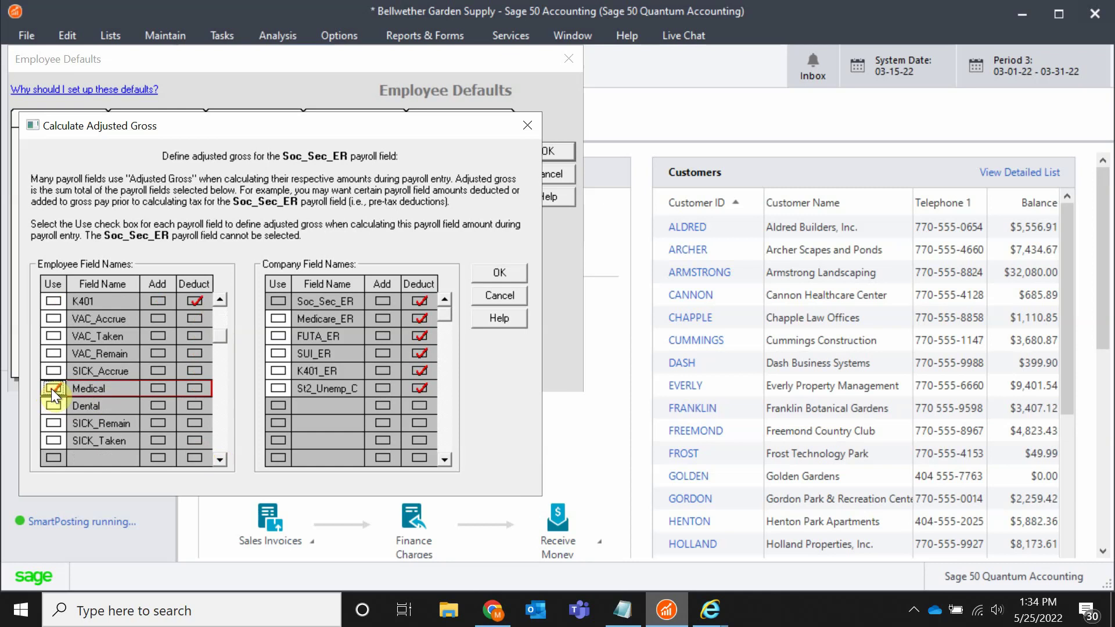
{"action": "left_click", "coordinate": [499, 272]}
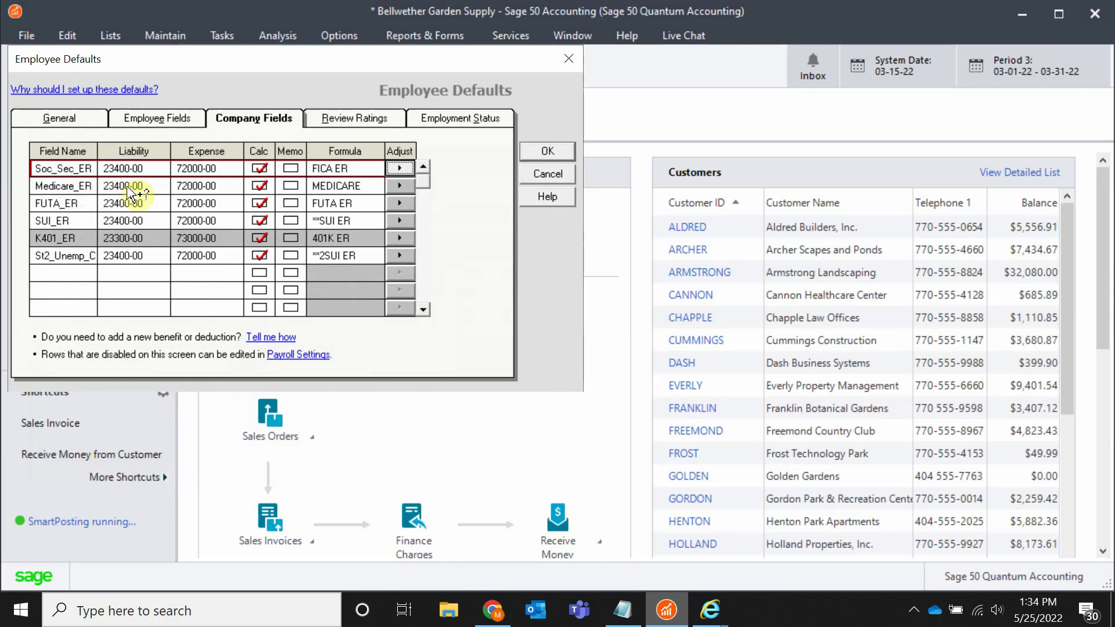
Step: Mark Medical as used in Medicare_ER's adjusted gross, accept it and save the employee defaults
{"action": "left_click", "coordinate": [399, 187]}
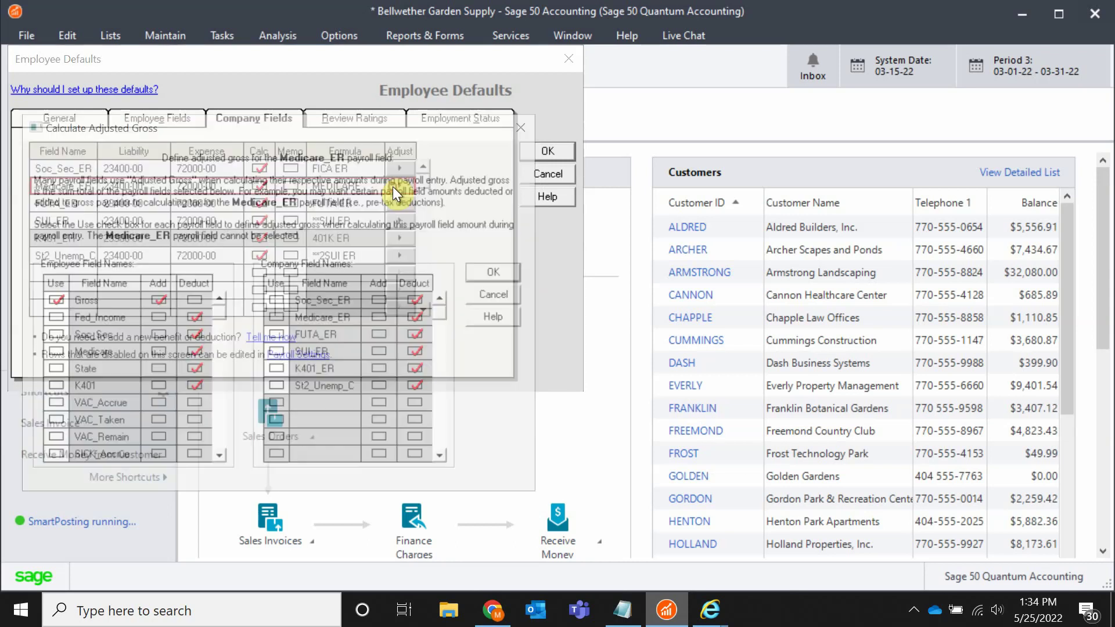
{"action": "left_click", "coordinate": [220, 460]}
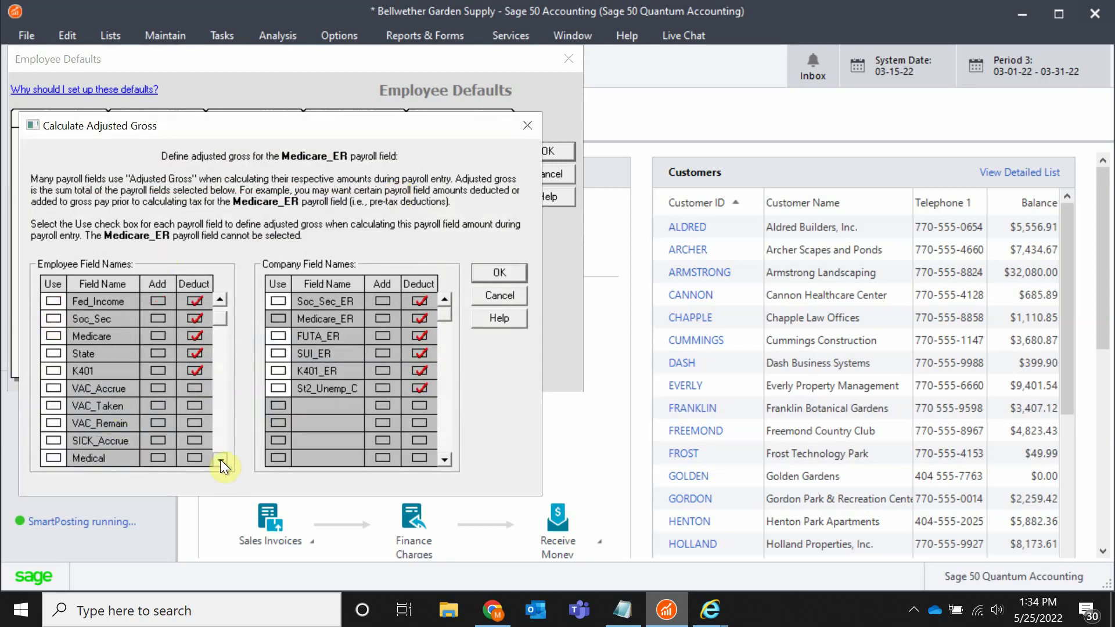
{"action": "left_click", "coordinate": [52, 405]}
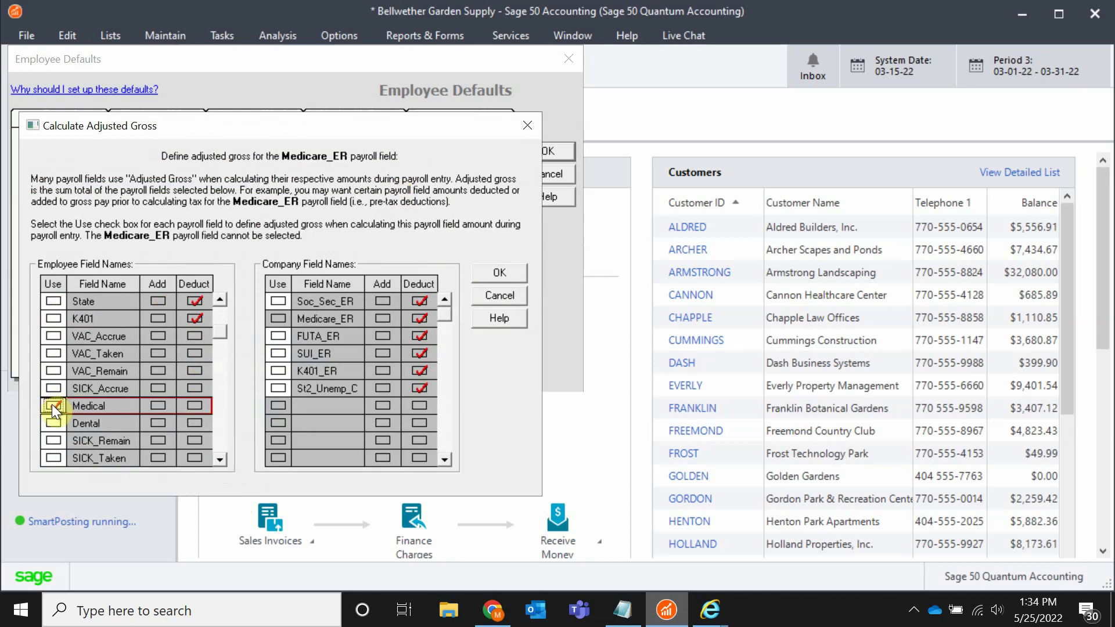
{"action": "left_click", "coordinate": [497, 273]}
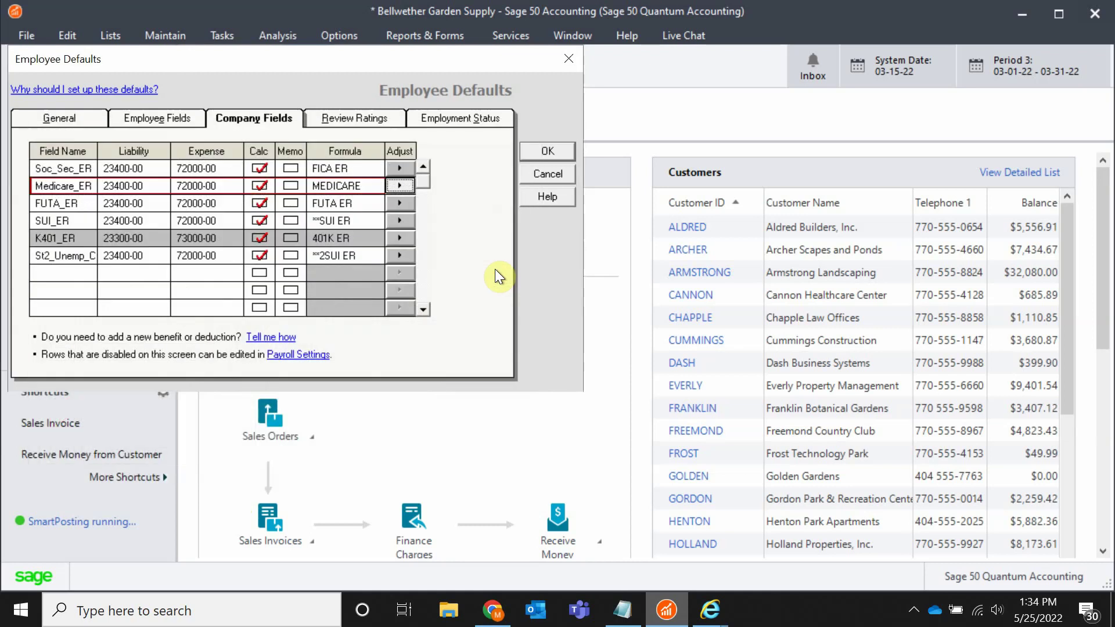
{"action": "left_click", "coordinate": [548, 151]}
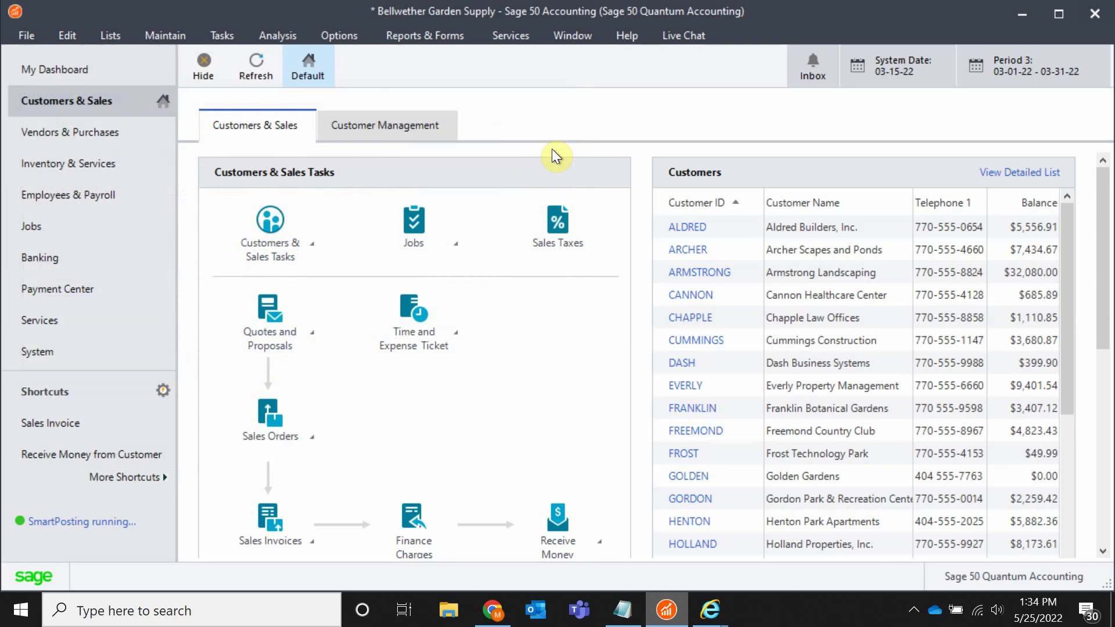
{"action": "left_click", "coordinate": [219, 36]}
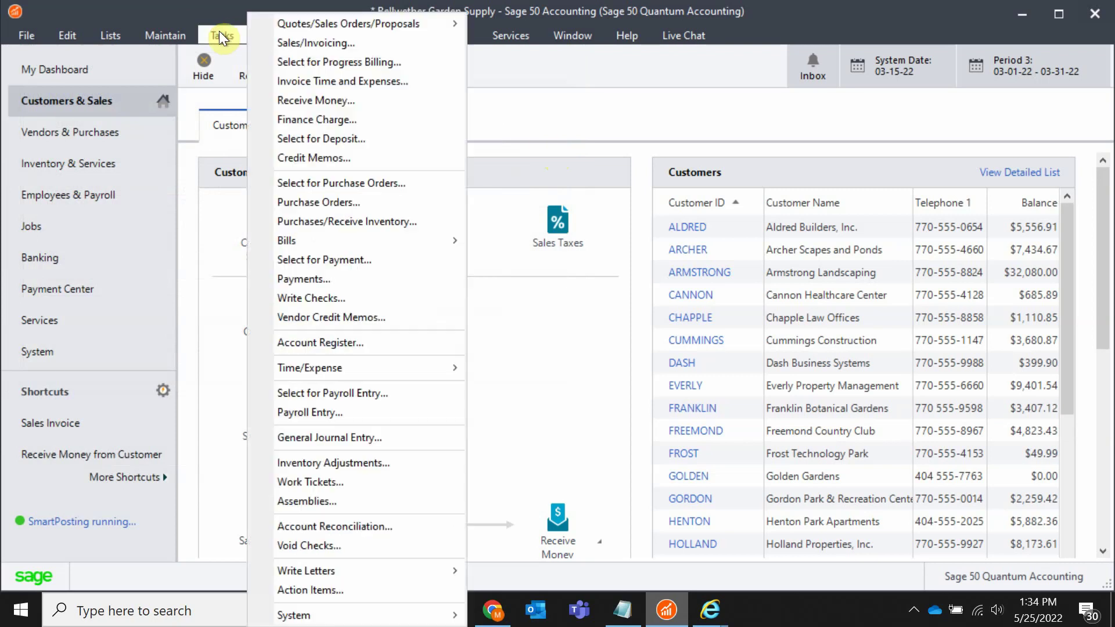
{"action": "left_click", "coordinate": [322, 405]}
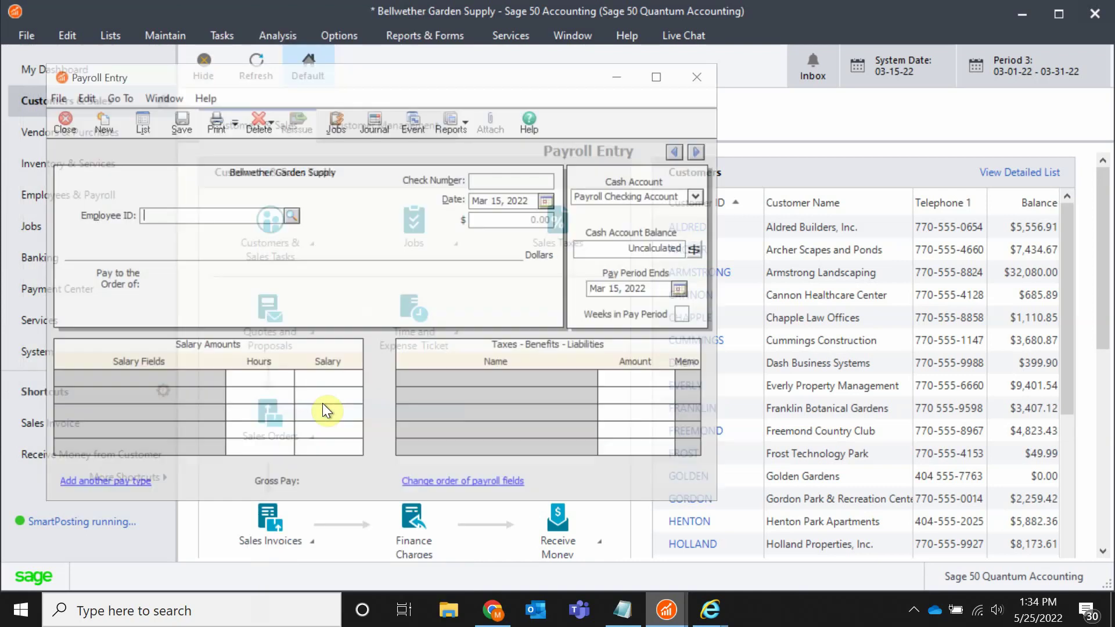
{"action": "left_click", "coordinate": [292, 217]}
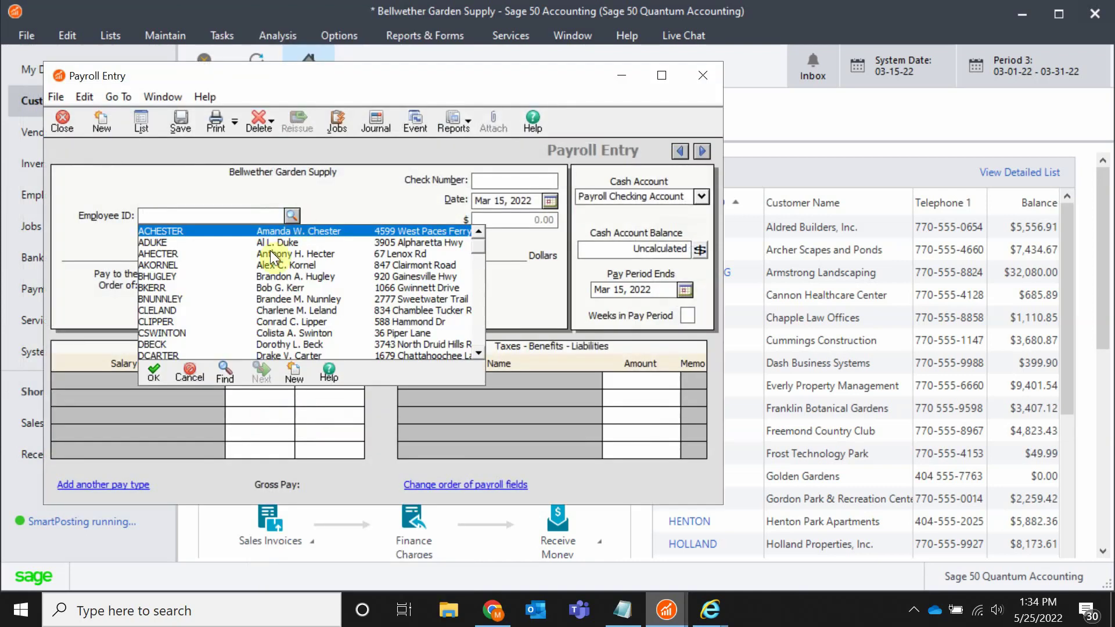
{"action": "double_click", "coordinate": [270, 250]}
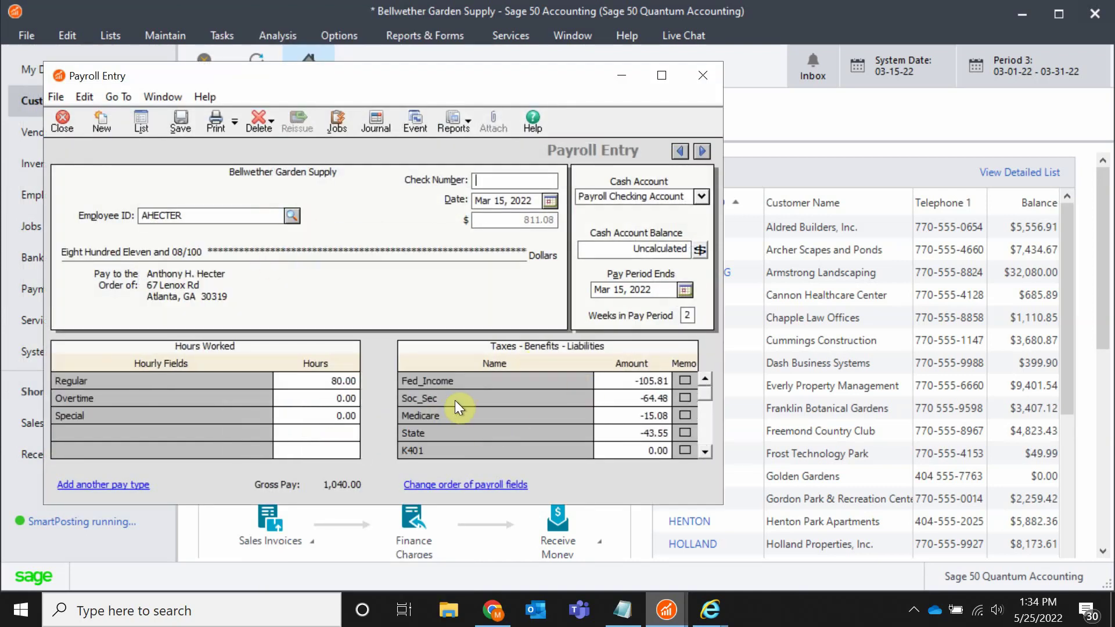